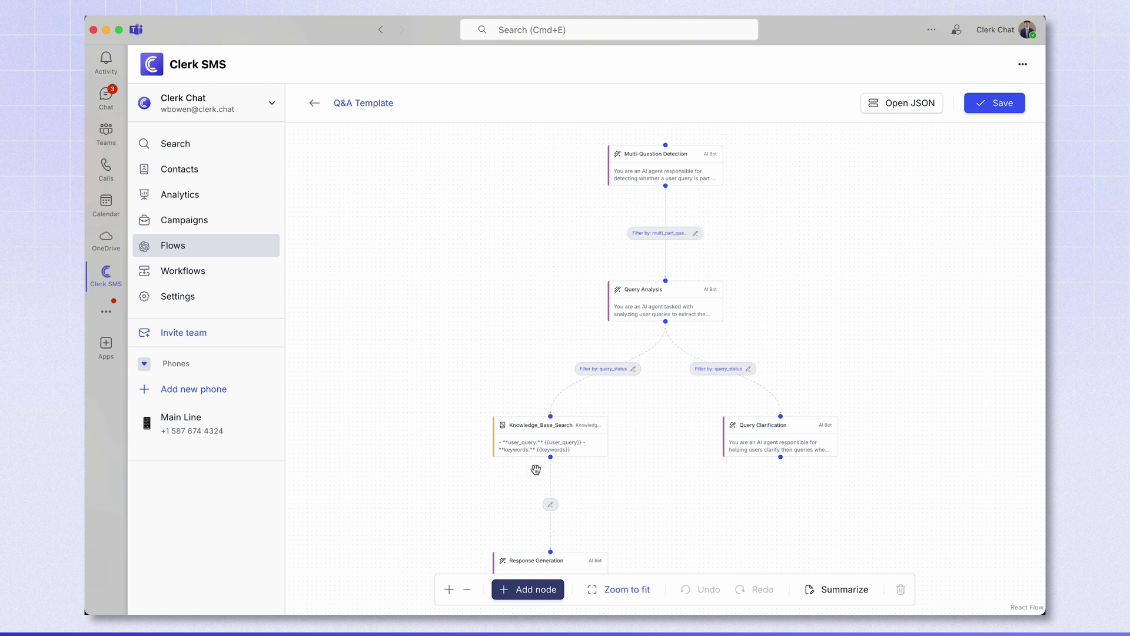
Step: Open the Multi-Question Detection node for editing and review its available node types and its name
click(676, 163)
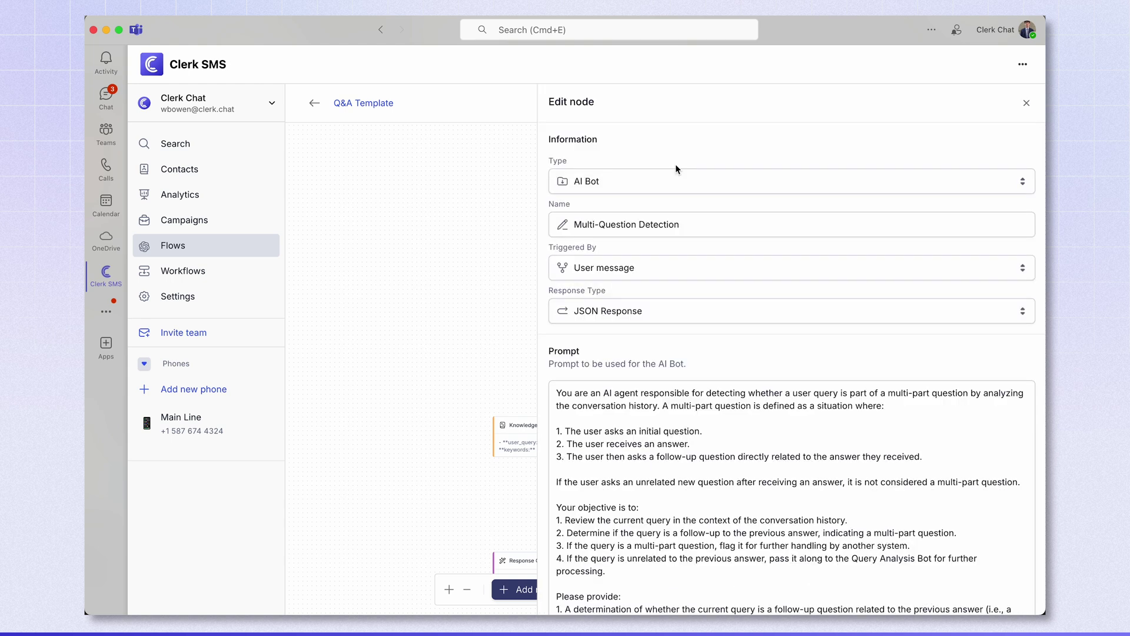
click(611, 181)
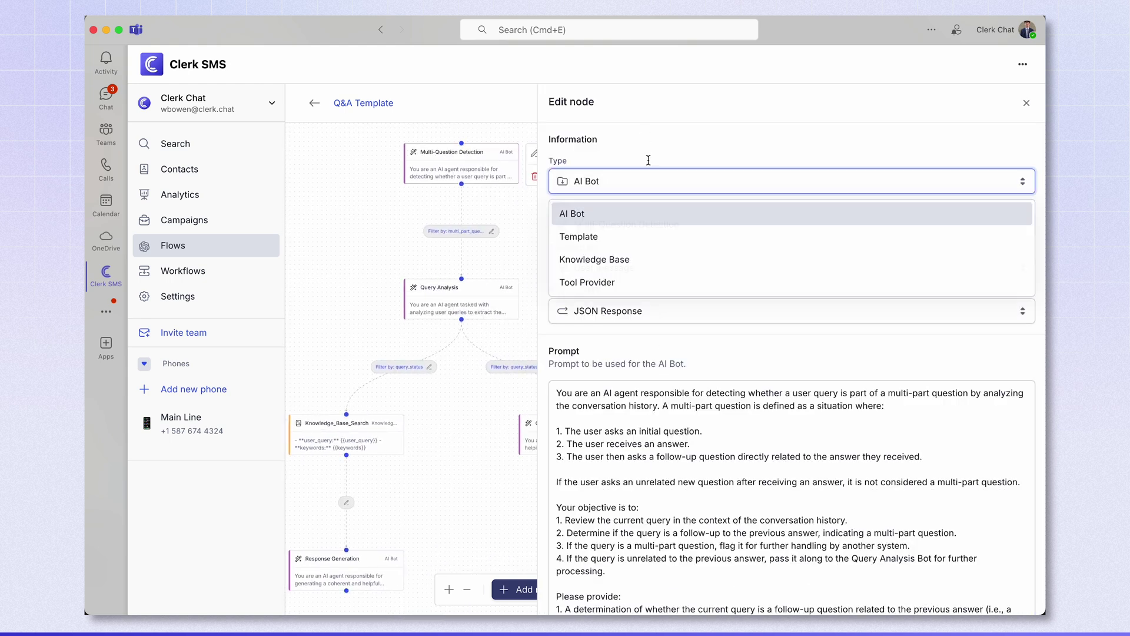
click(611, 181)
click(616, 182)
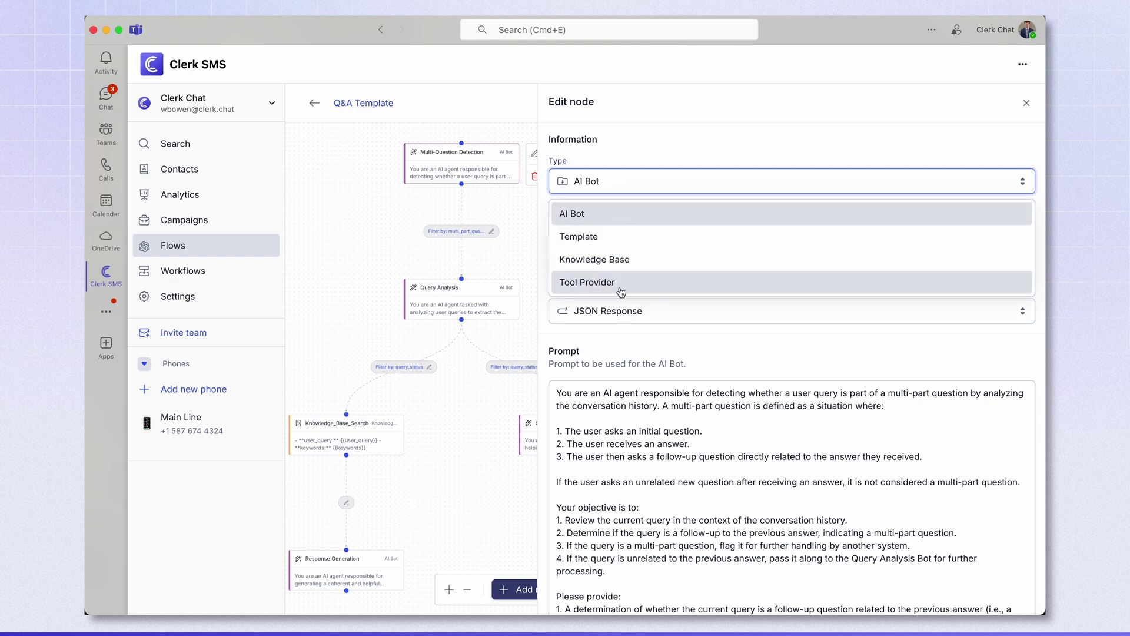
click(640, 135)
click(637, 224)
triple_click(637, 224)
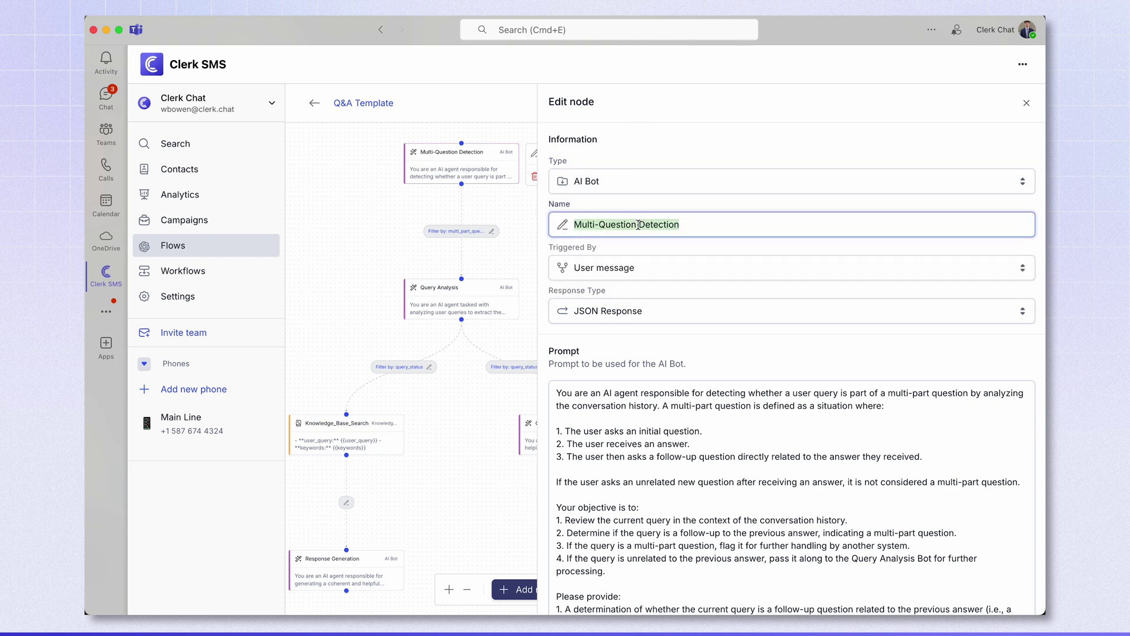
click(612, 225)
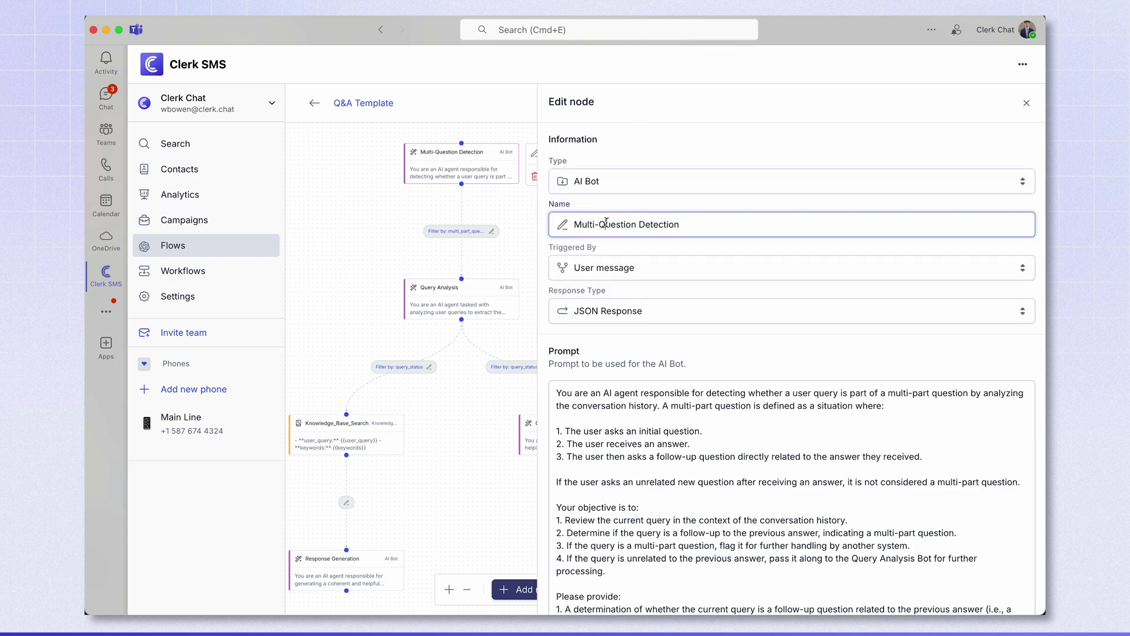
Step: Review the Multi-Question Detection node's trigger and response type options, prompt and extracted variables, and close the node editor
click(654, 276)
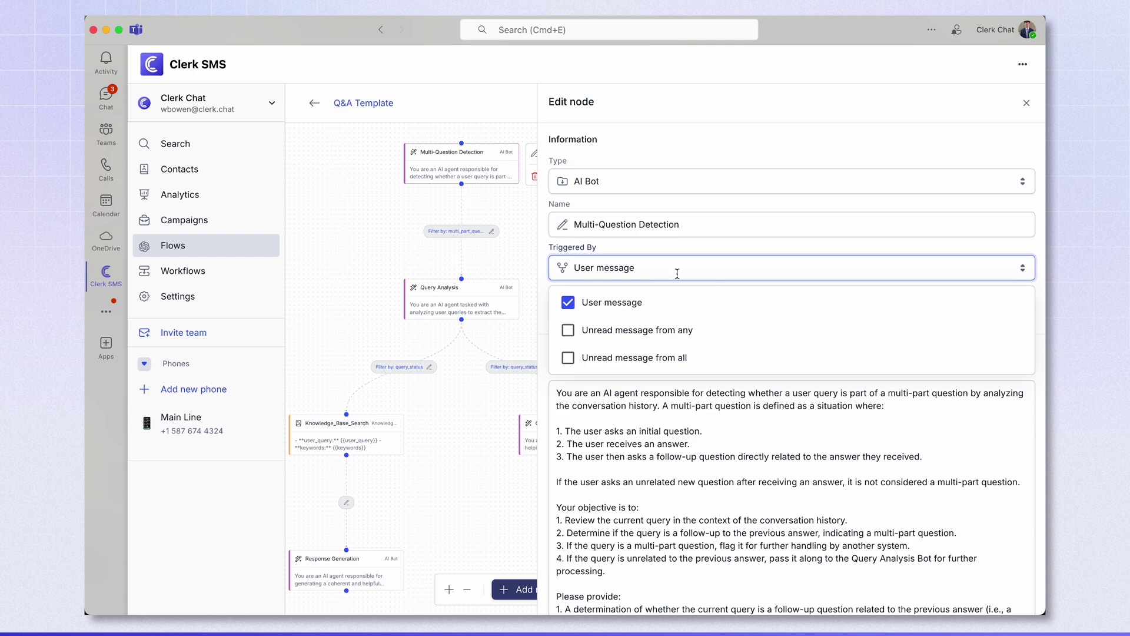
click(625, 258)
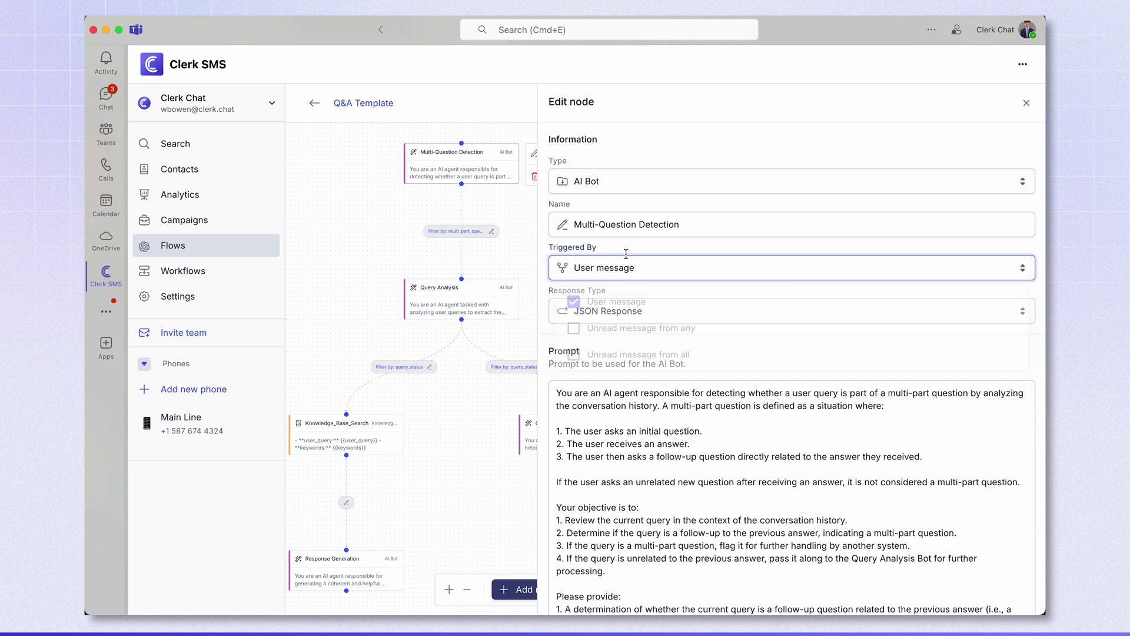
click(615, 314)
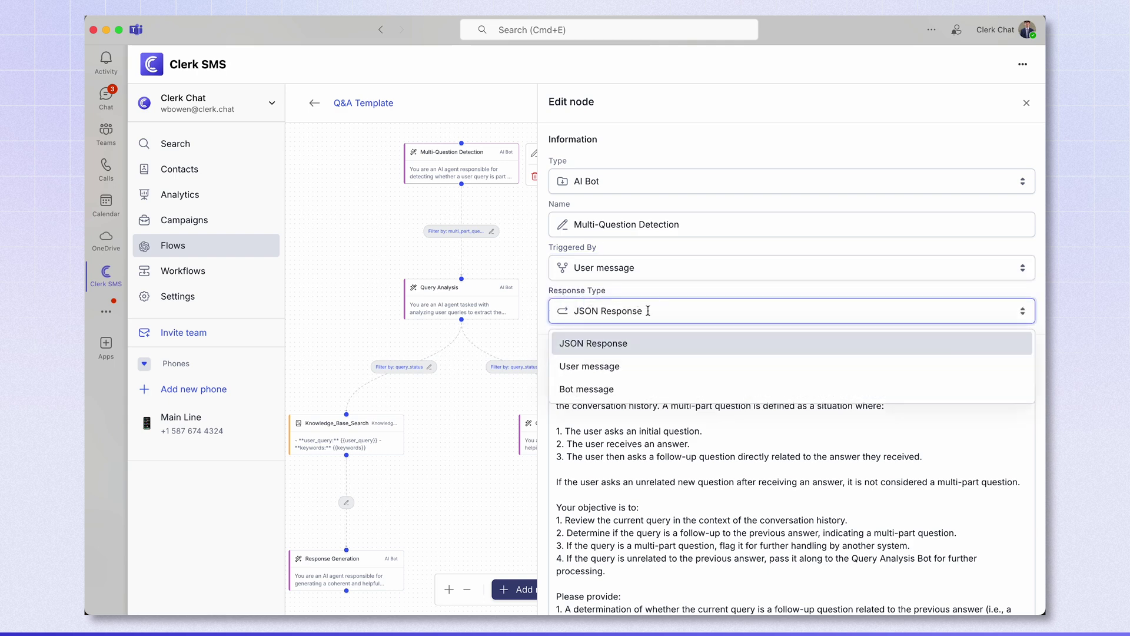
scroll(650, 357, down, 3)
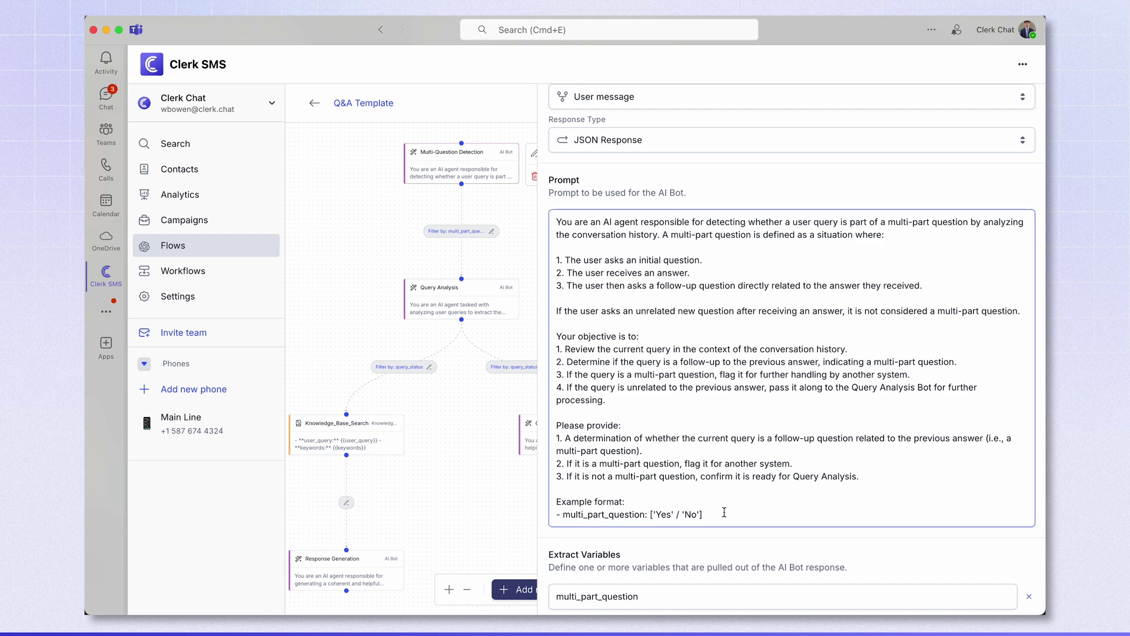
scroll(724, 511, down, 2)
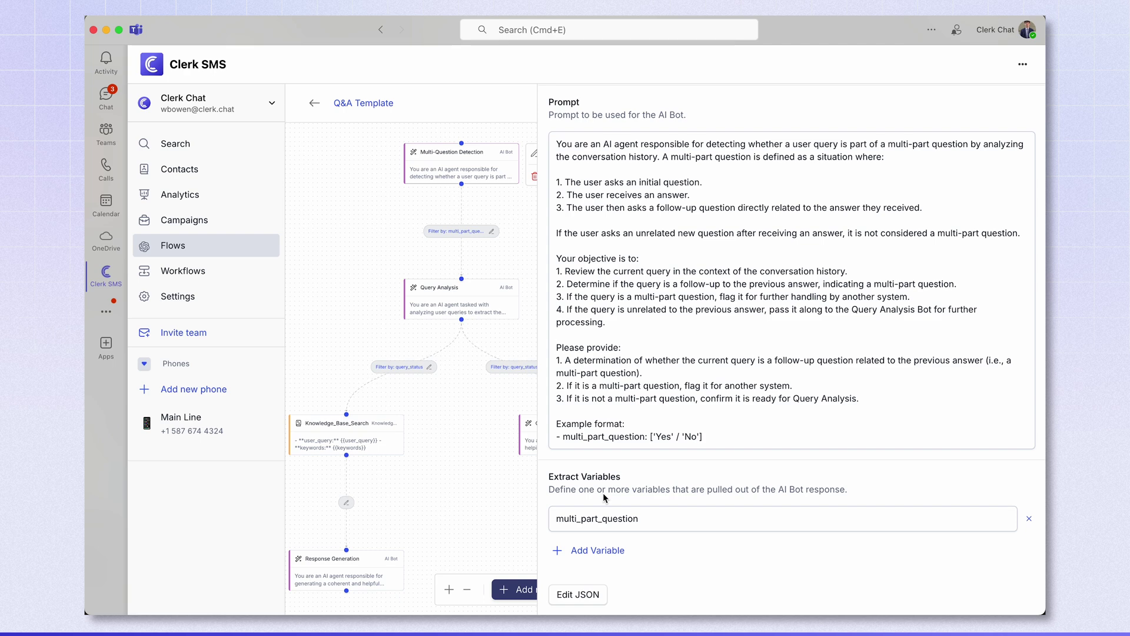
click(481, 263)
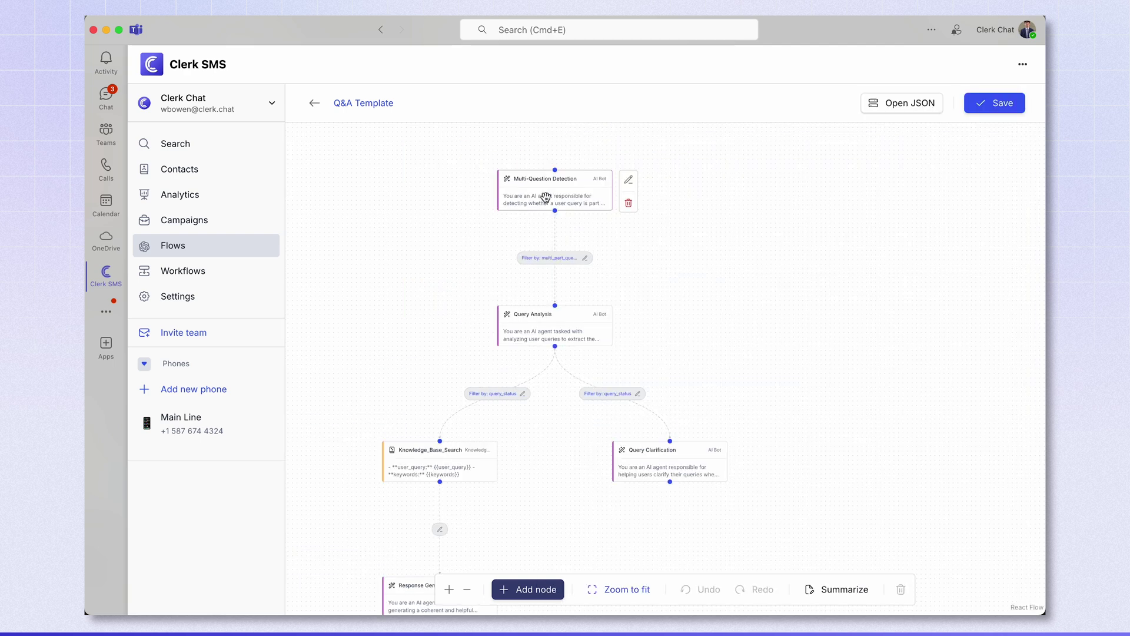
Step: Examine the flow's path from Multi-Question Detection through Query Analysis to the Query Clarification branch, including the filters between them
scroll(542, 194, up, 5)
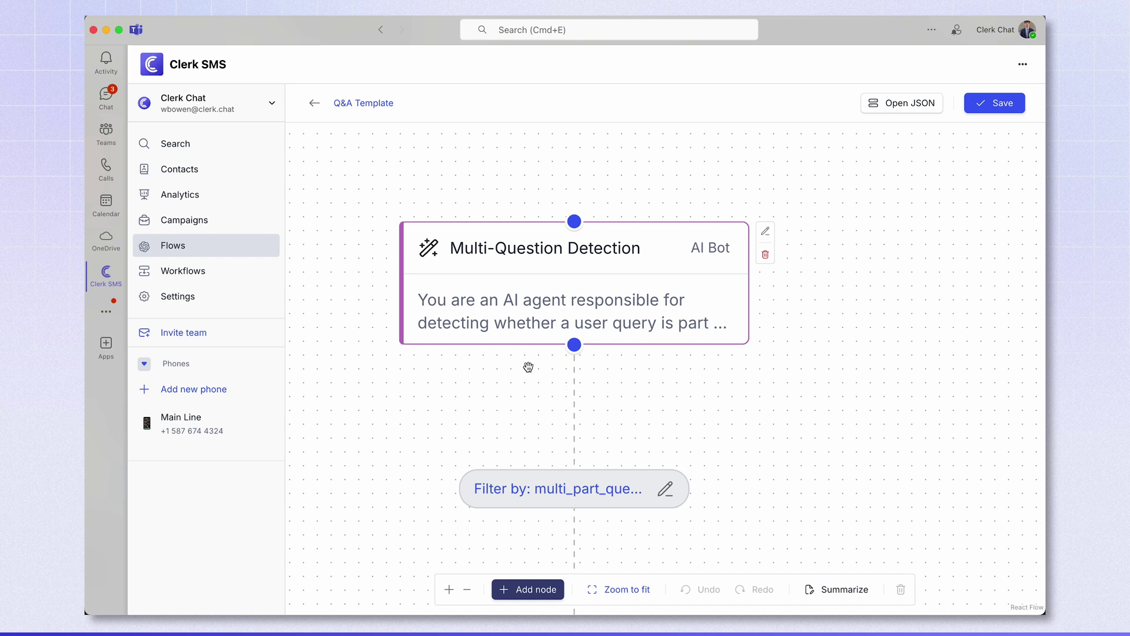
scroll(535, 326, down, 3)
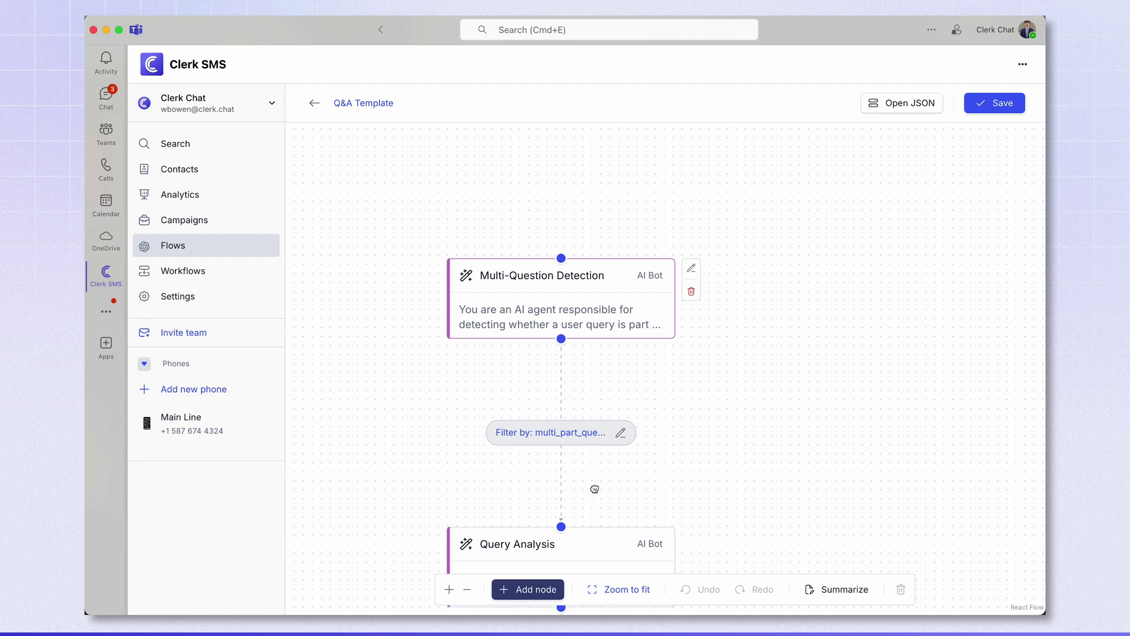
drag(594, 489, 603, 386)
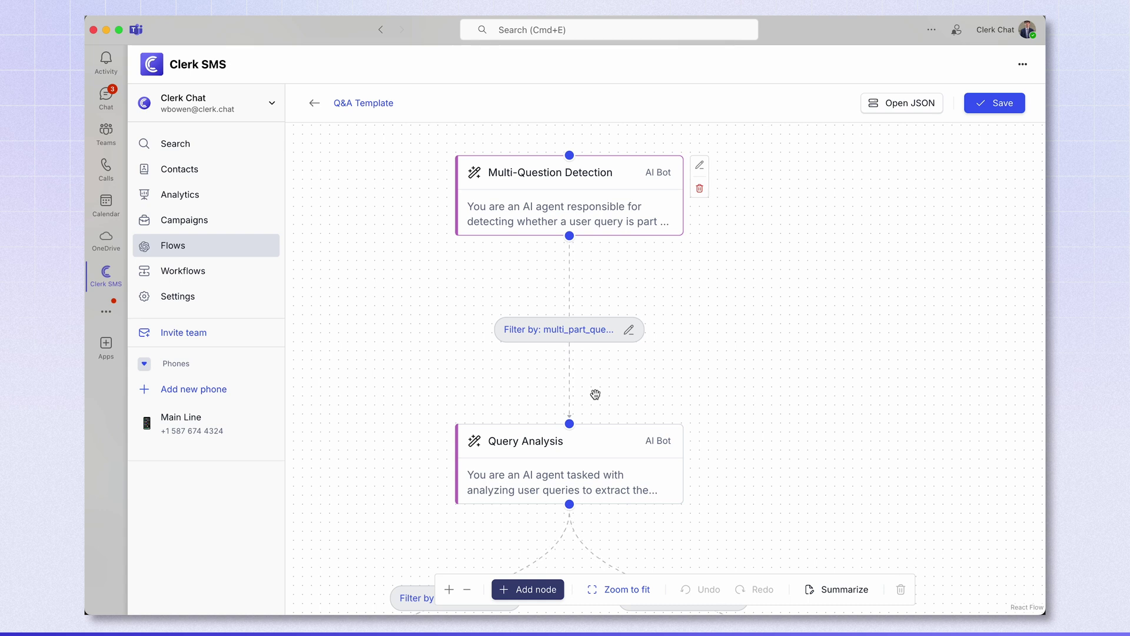
scroll(717, 446, down, 5)
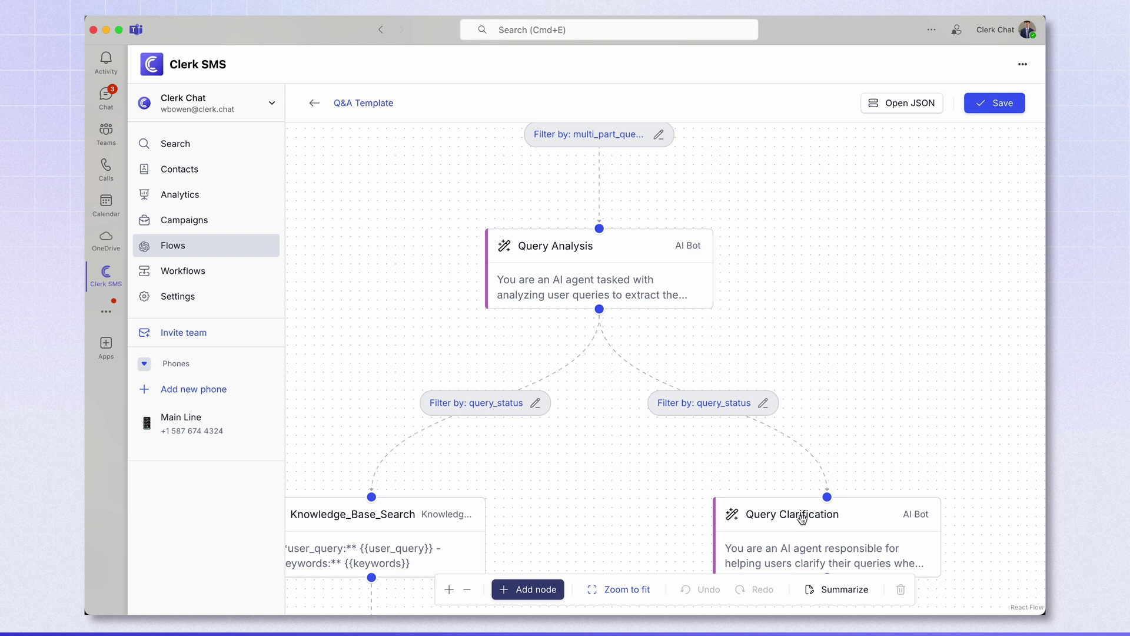
drag(956, 552, 954, 455)
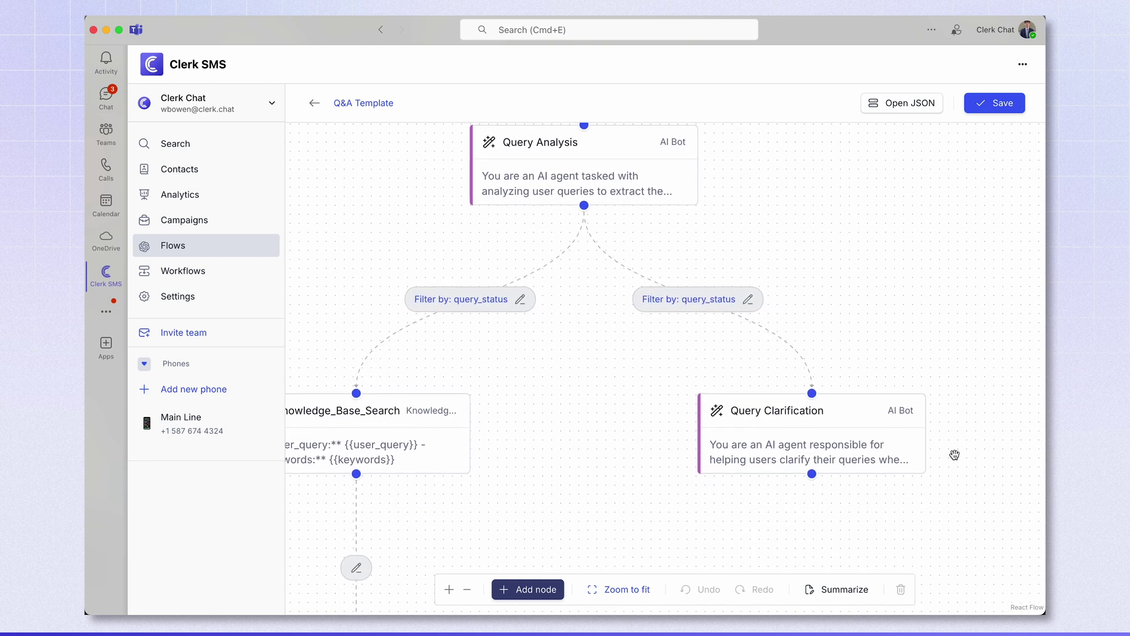
scroll(954, 455, up, 1)
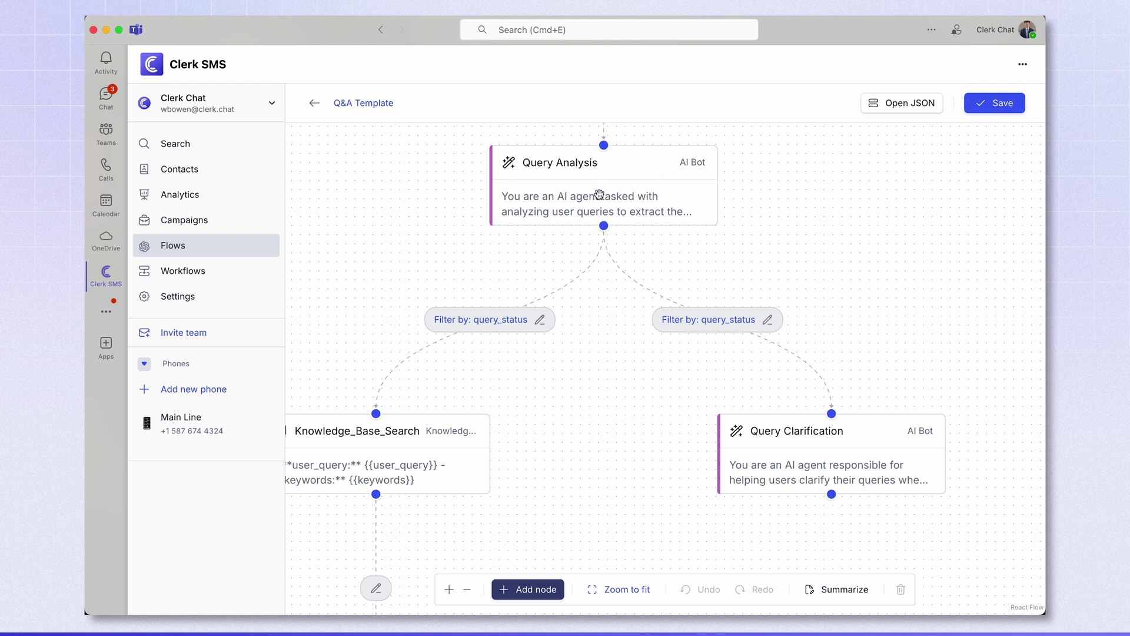
Step: Examine the Knowledge_Base_Search branch down to the Response Generation node, ending with an overview of the flow
drag(382, 452, 391, 454)
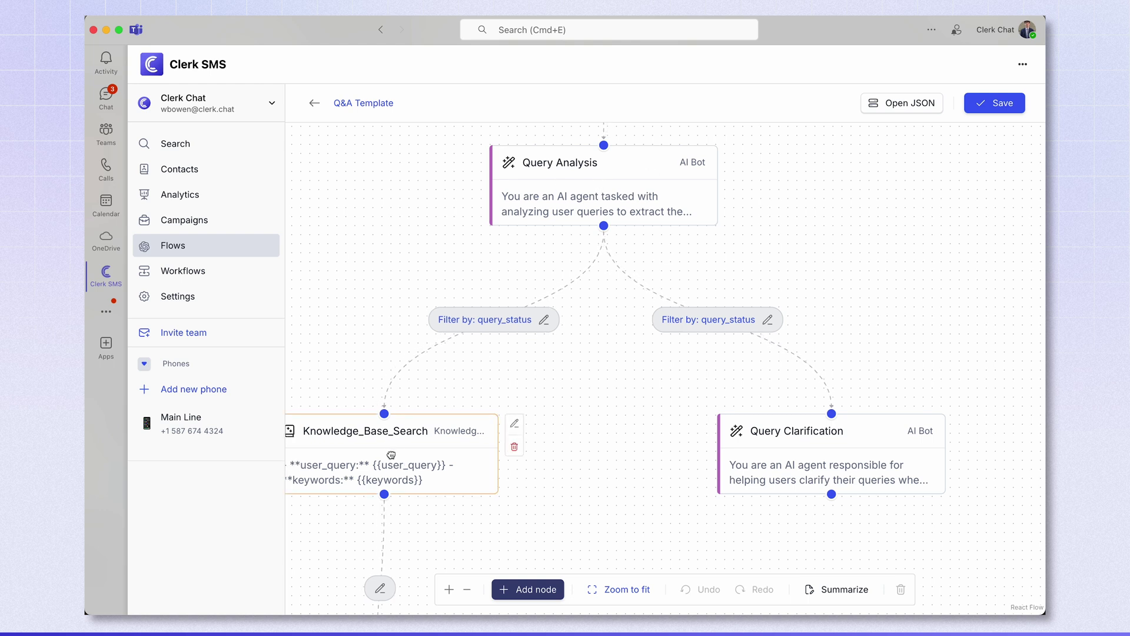
drag(578, 441, 674, 409)
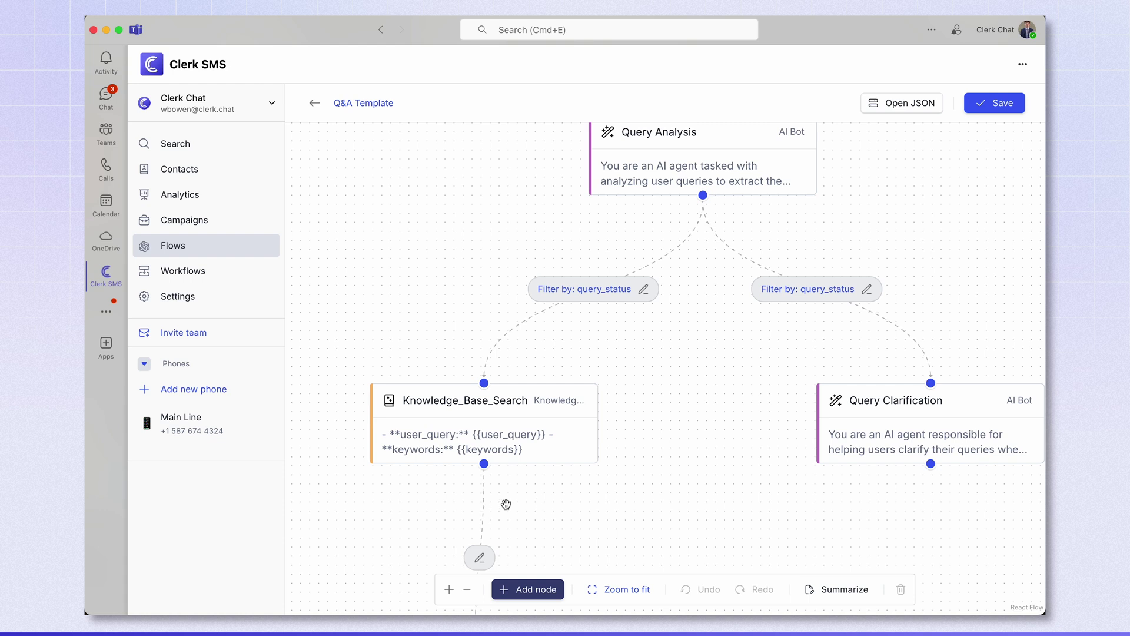
scroll(548, 465, down, 2)
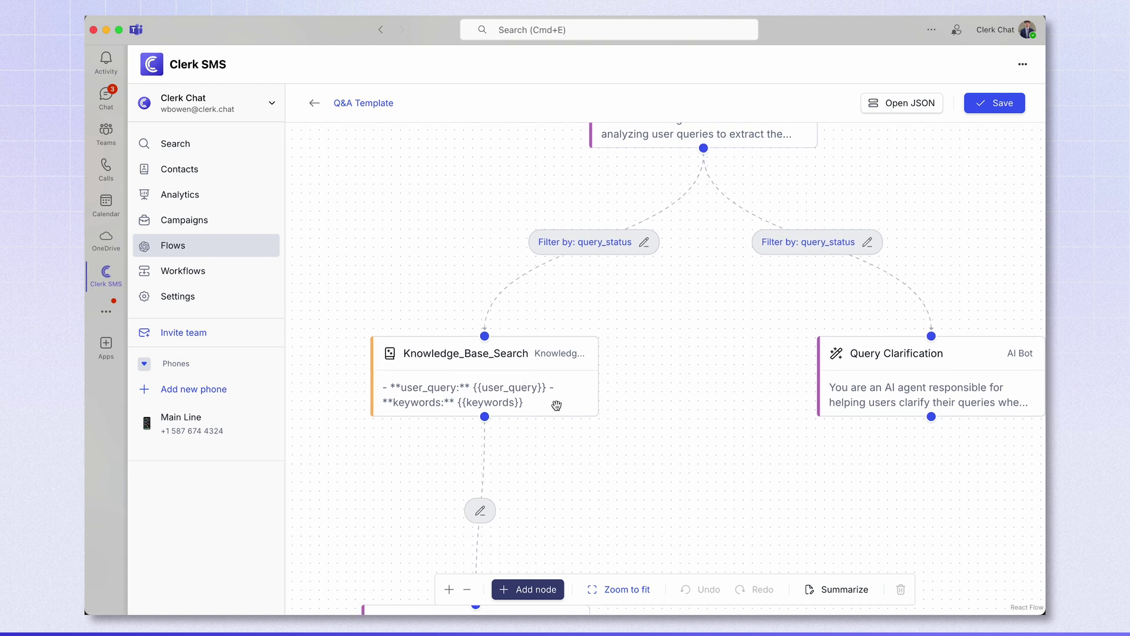
scroll(556, 405, down, 5)
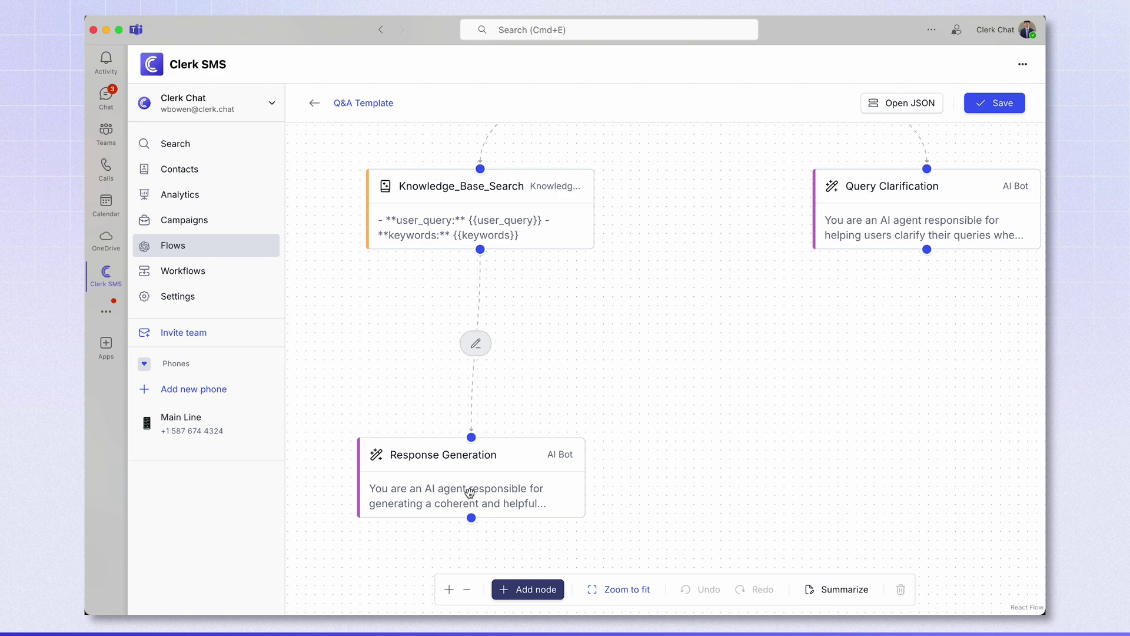
scroll(682, 445, down, 3)
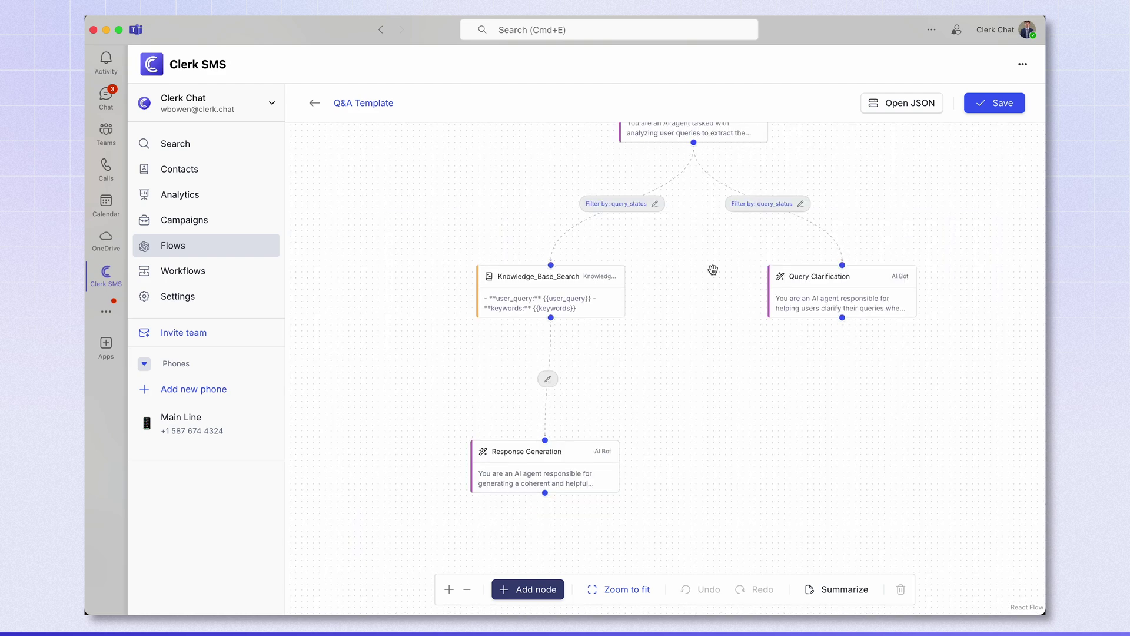
drag(713, 279, 642, 397)
scroll(654, 457, down, 3)
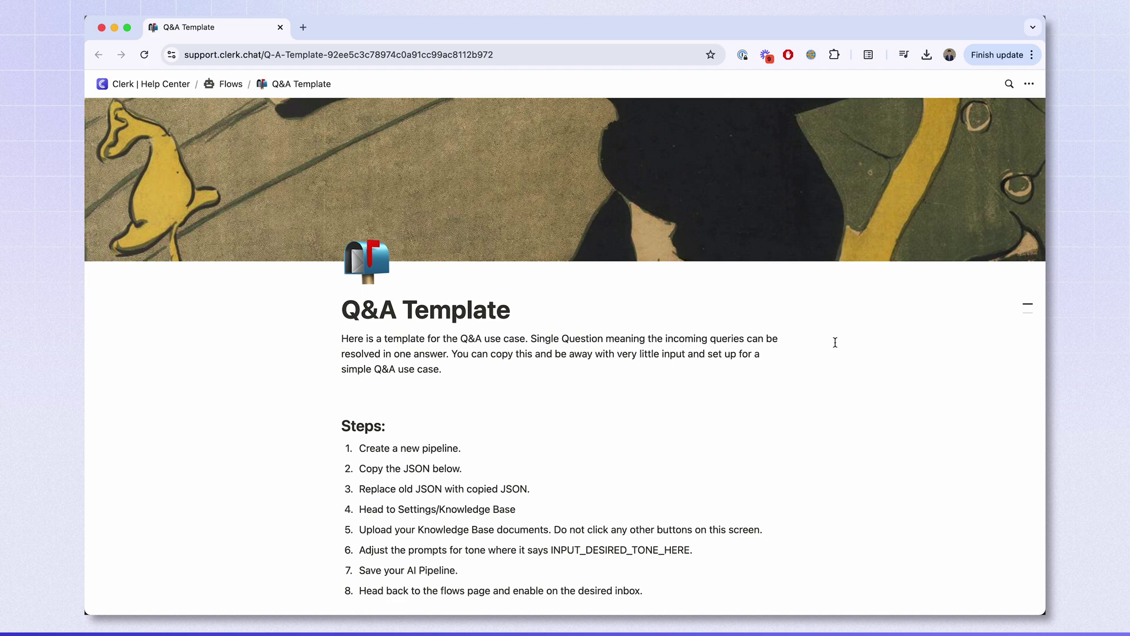
Step: Copy the full template JSON from the Q&A Template page of the Clerk Help Center in the browser
scroll(835, 342, down, 3)
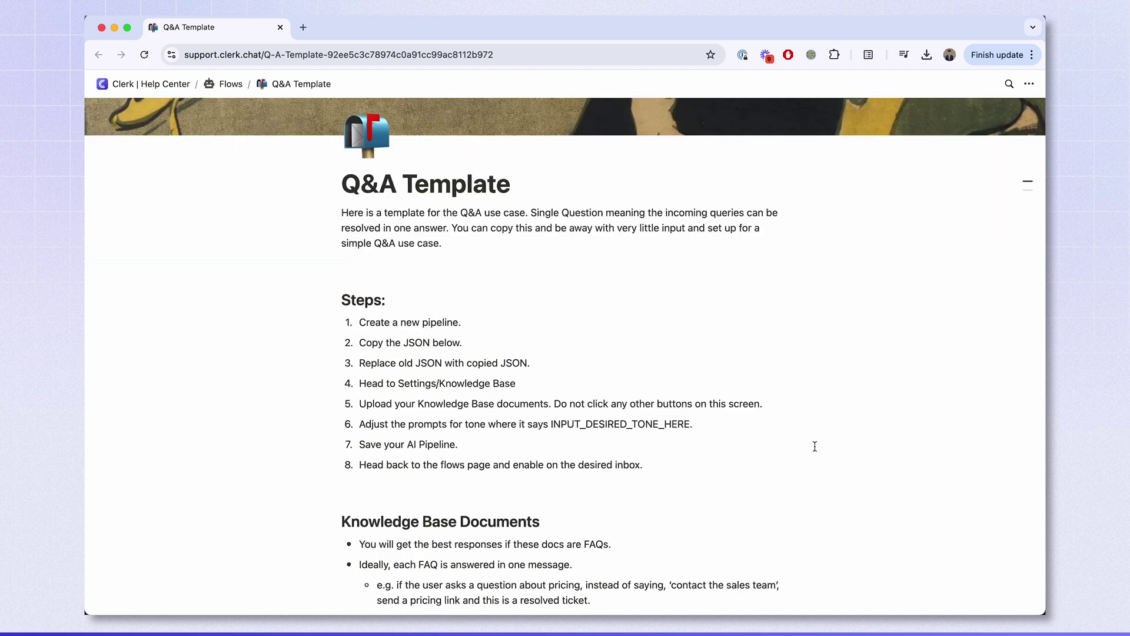
scroll(830, 412, down, 10)
scroll(479, 453, down, 5)
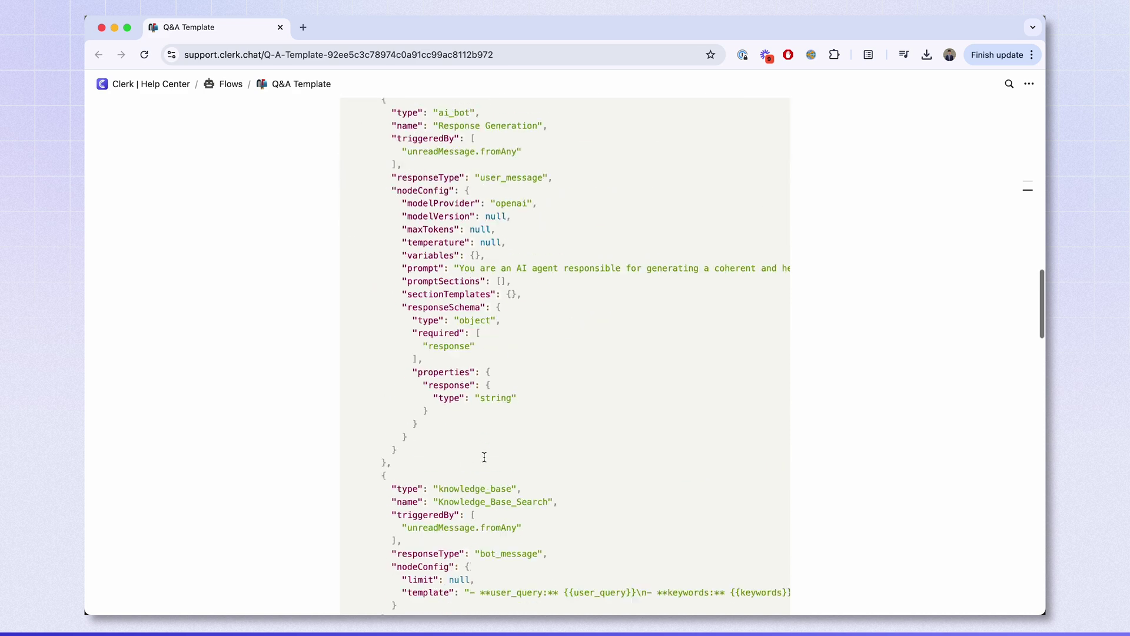
scroll(484, 457, up, 10)
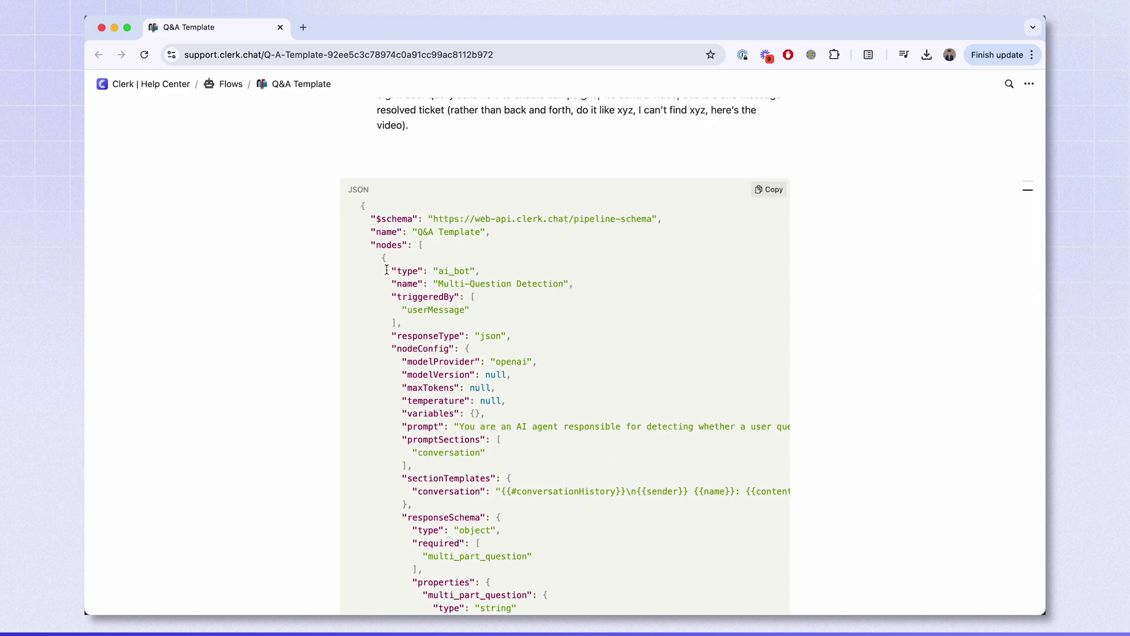
click(763, 196)
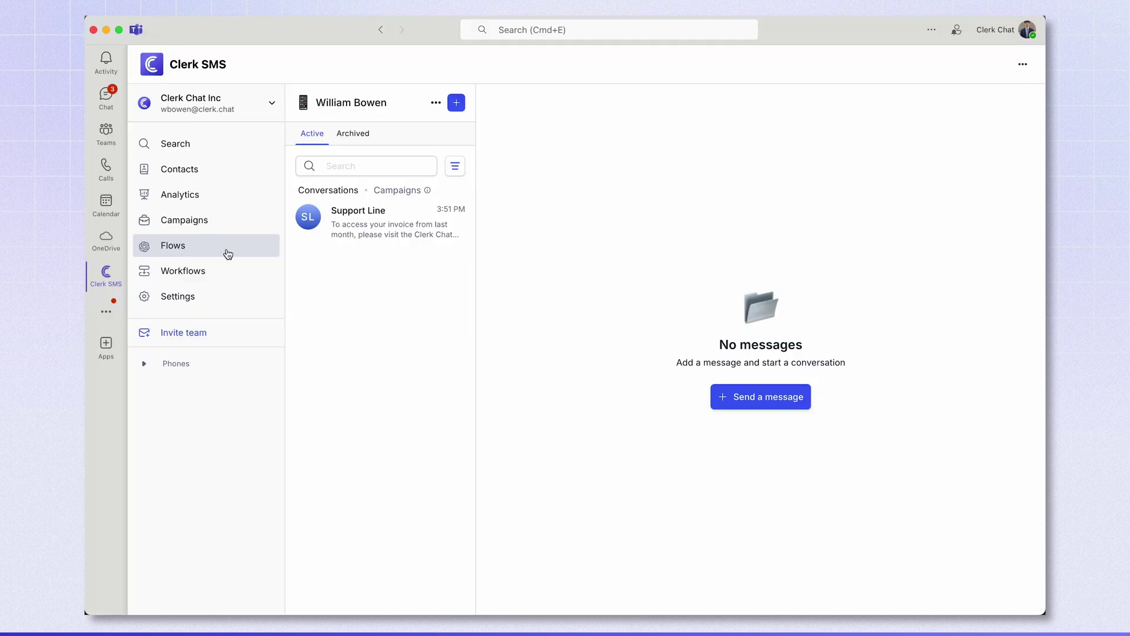
Step: Switch back to Clerk SMS in Teams and add a new flow
click(227, 253)
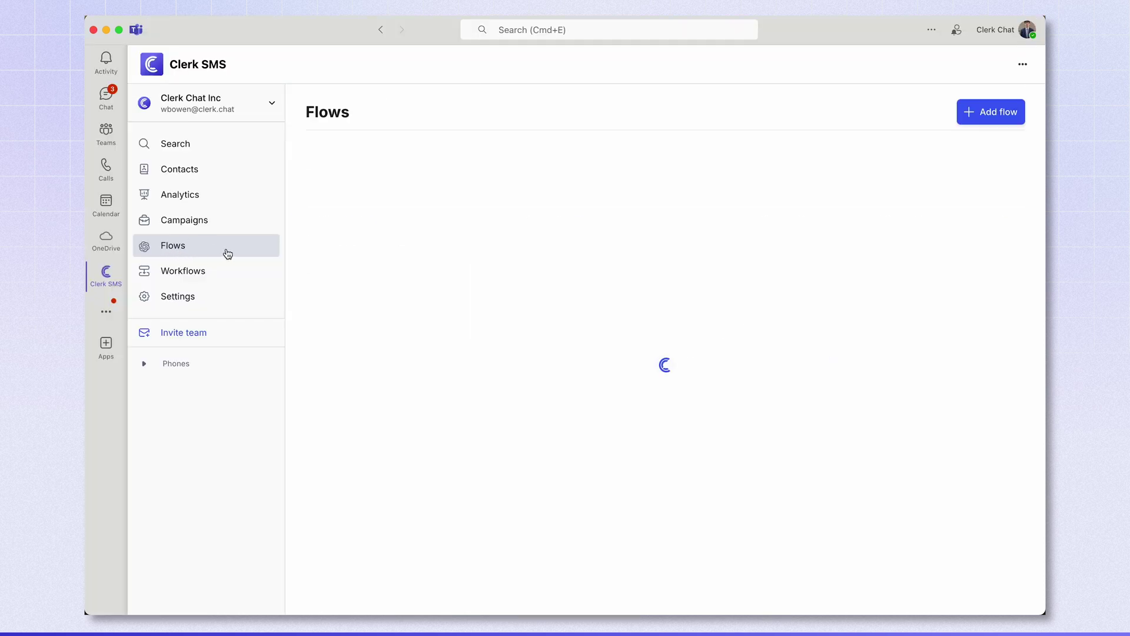
click(1008, 115)
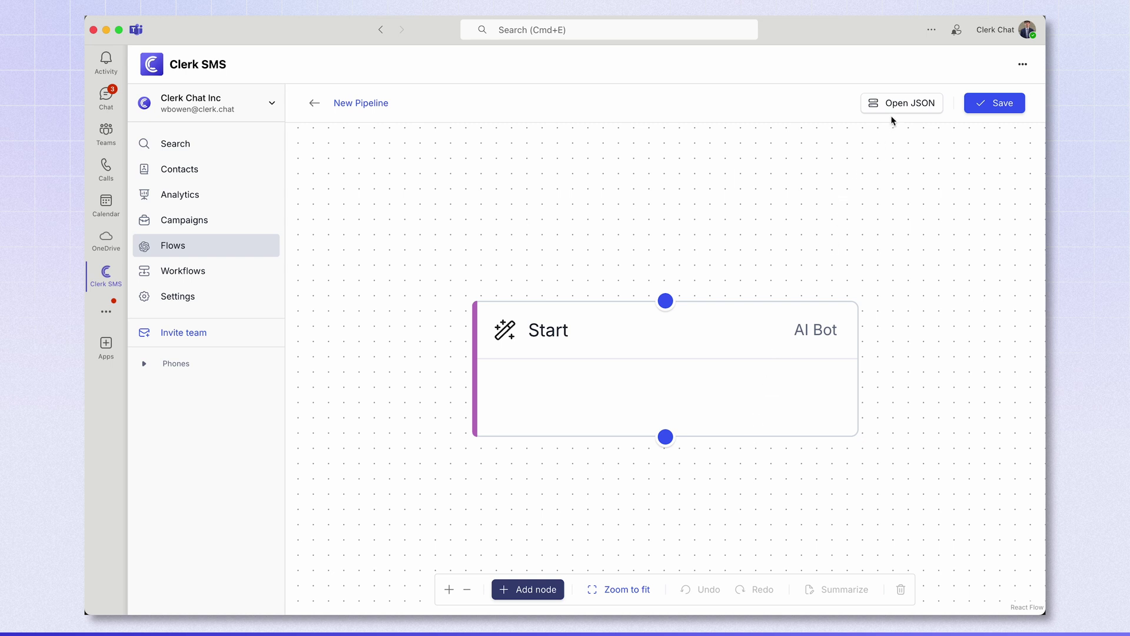
Step: Replace all of the new pipeline's JSON with the copied Q&A Template JSON and save the flow
click(900, 104)
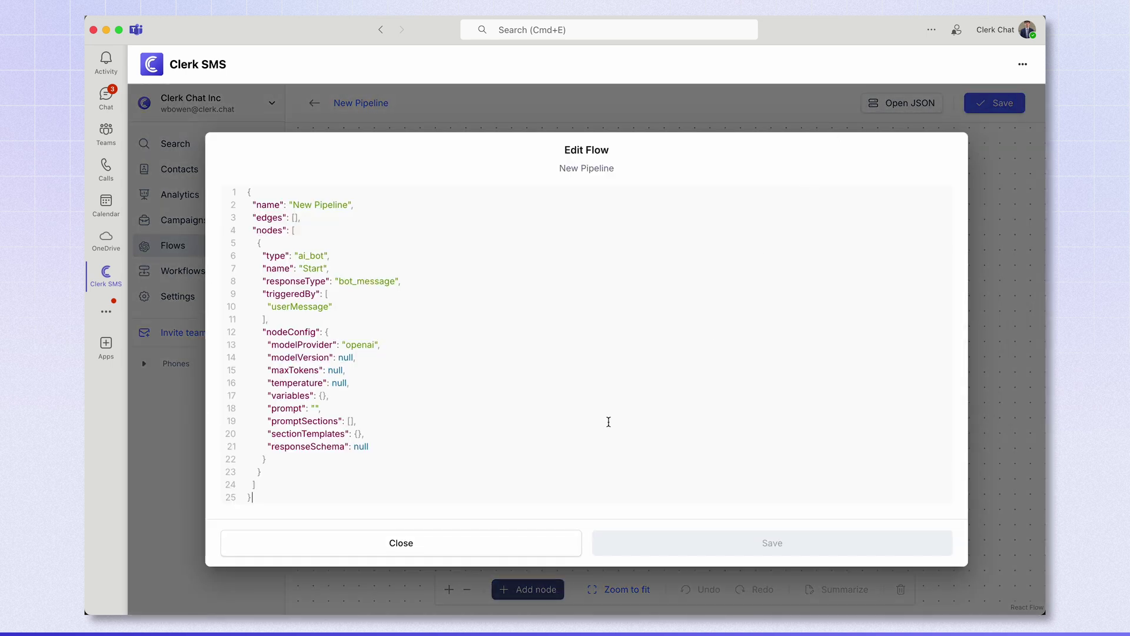
drag(275, 502, 240, 191)
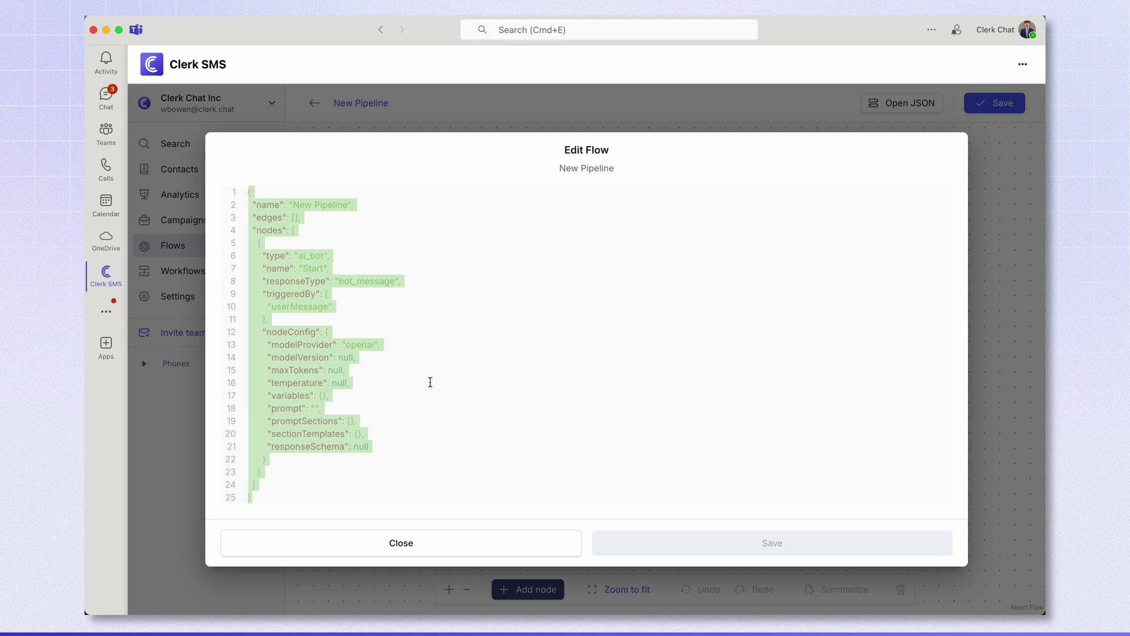
key(BackSpace)
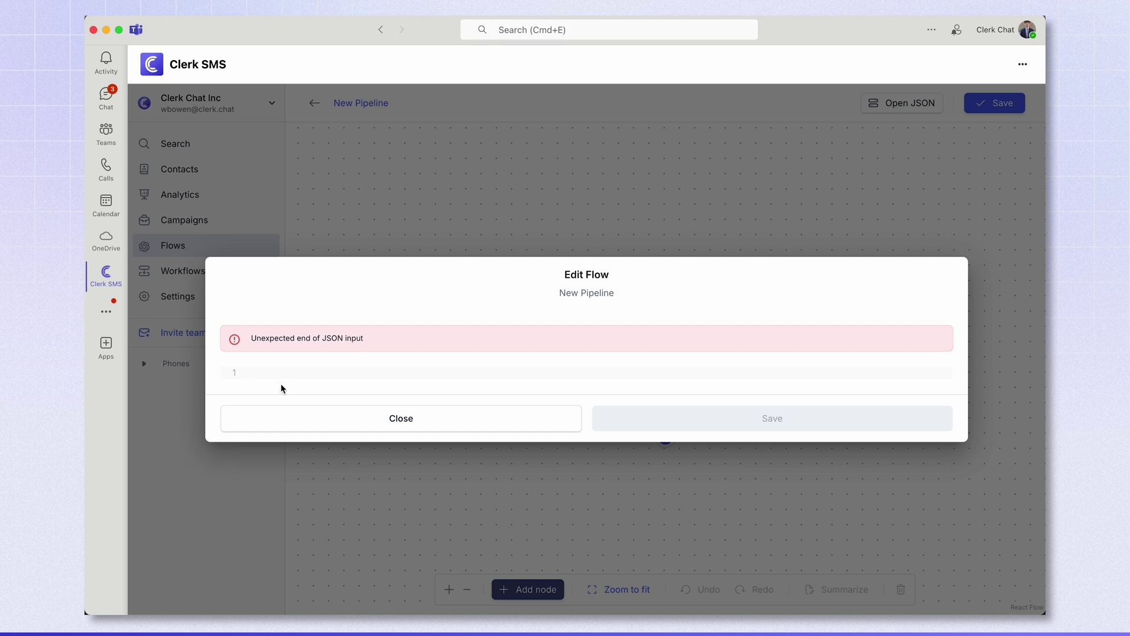
key(super+v)
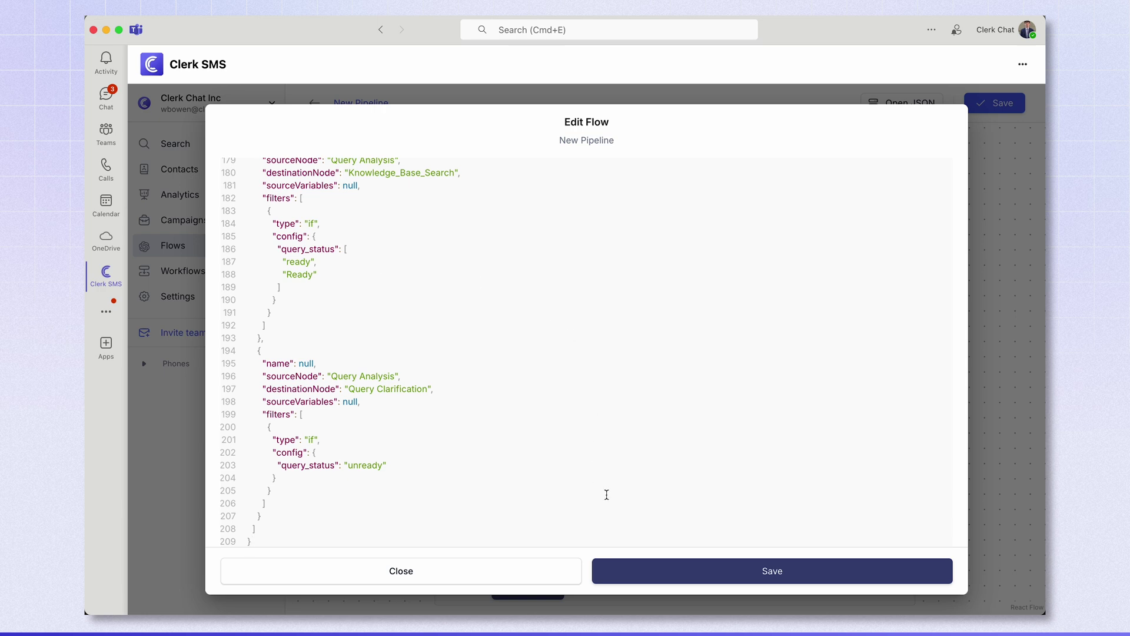
click(713, 580)
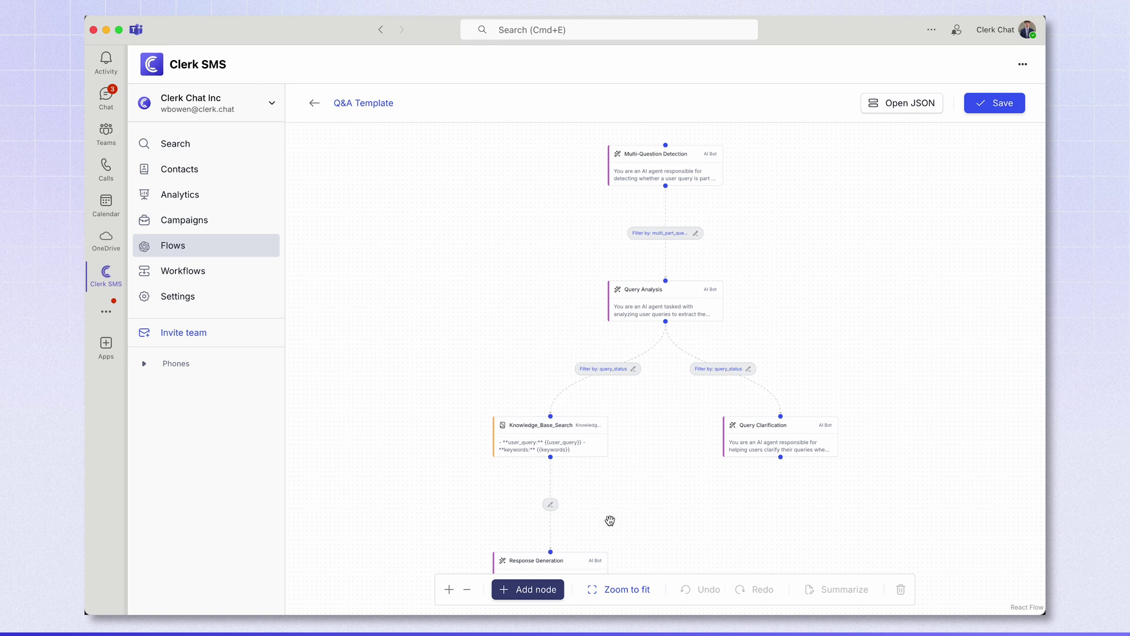
click(1003, 108)
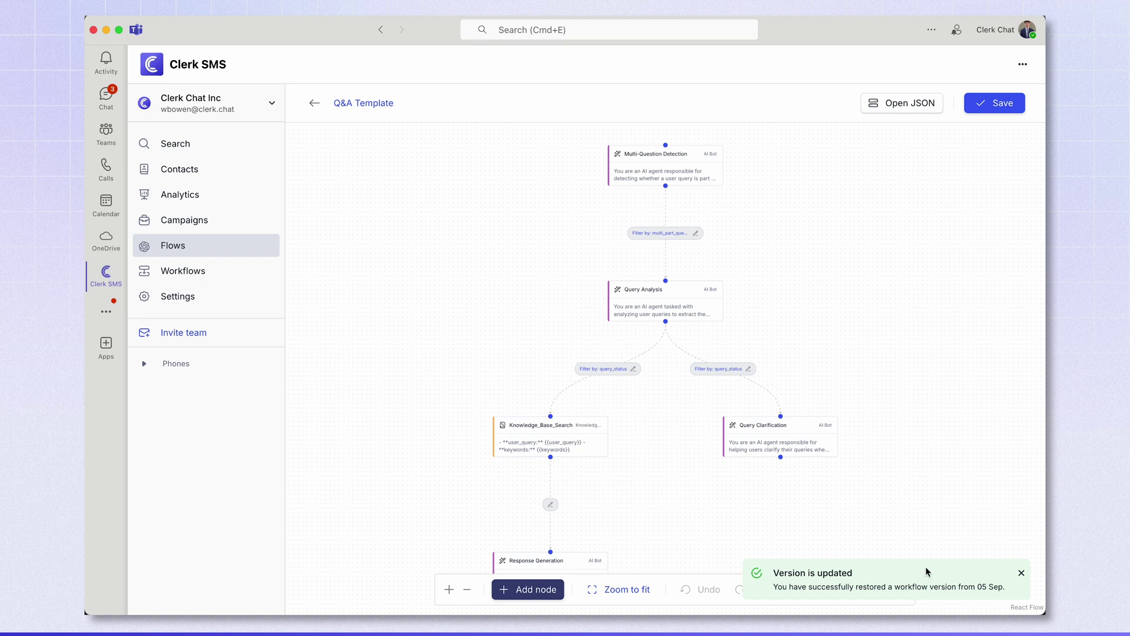
Step: Return to the flows list and assign the Q&A Template flow to the workspace owner's named inbox
click(314, 103)
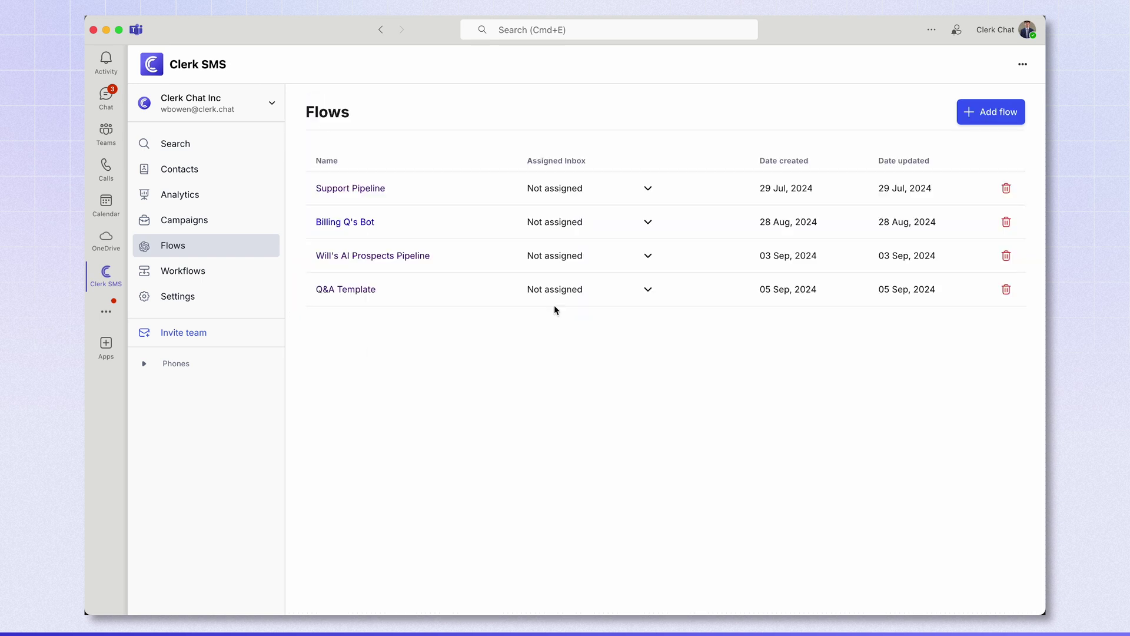
click(575, 299)
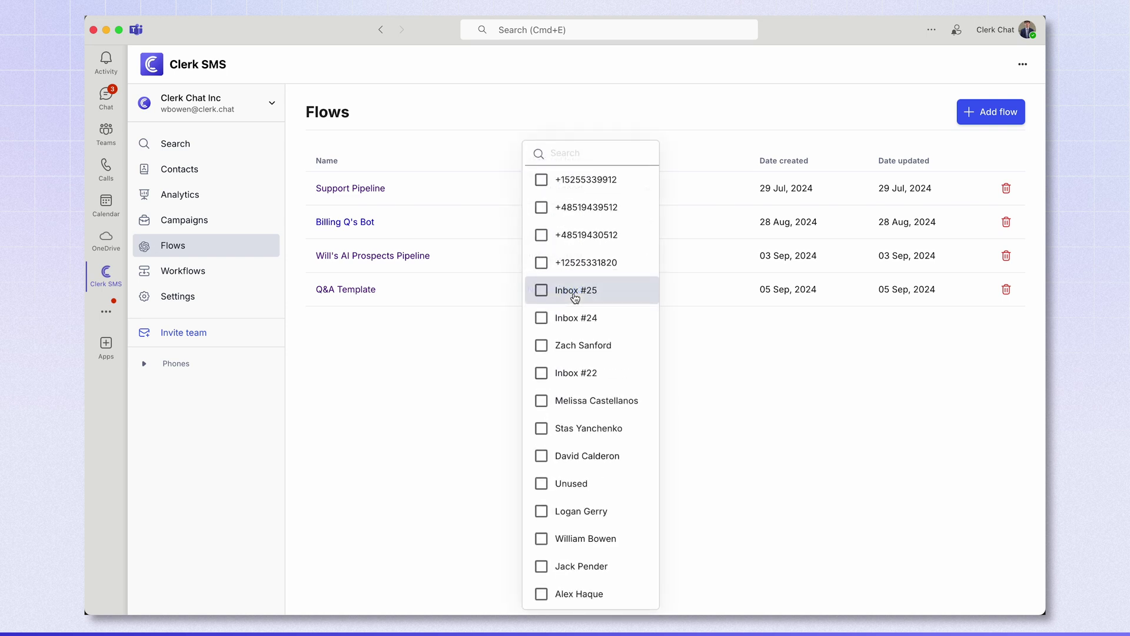
click(567, 537)
click(677, 528)
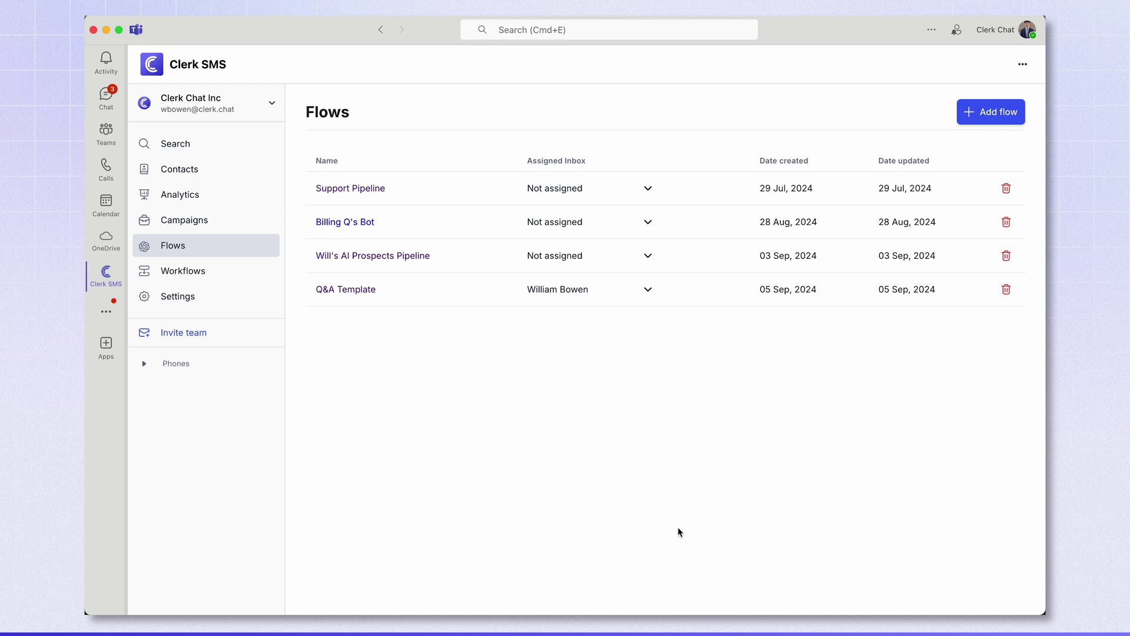
Step: Upload Support Questions 8cd4b04b92ce4757ba9635a544c73b56_all.csv to the workspace's Knowledge Base in the settings and save it
click(260, 307)
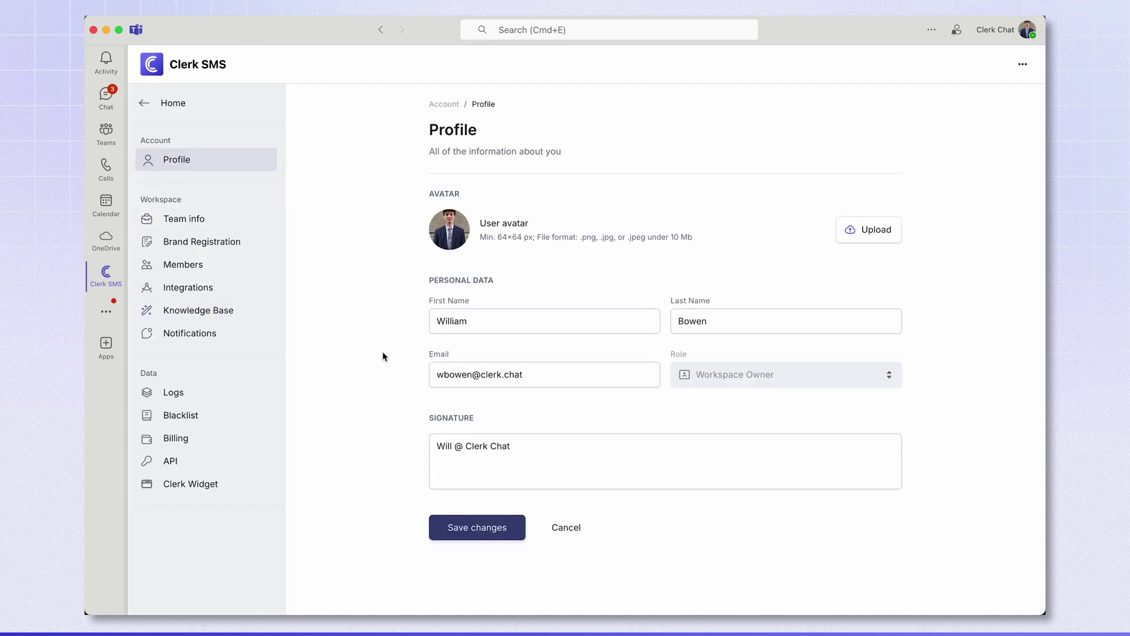
click(230, 318)
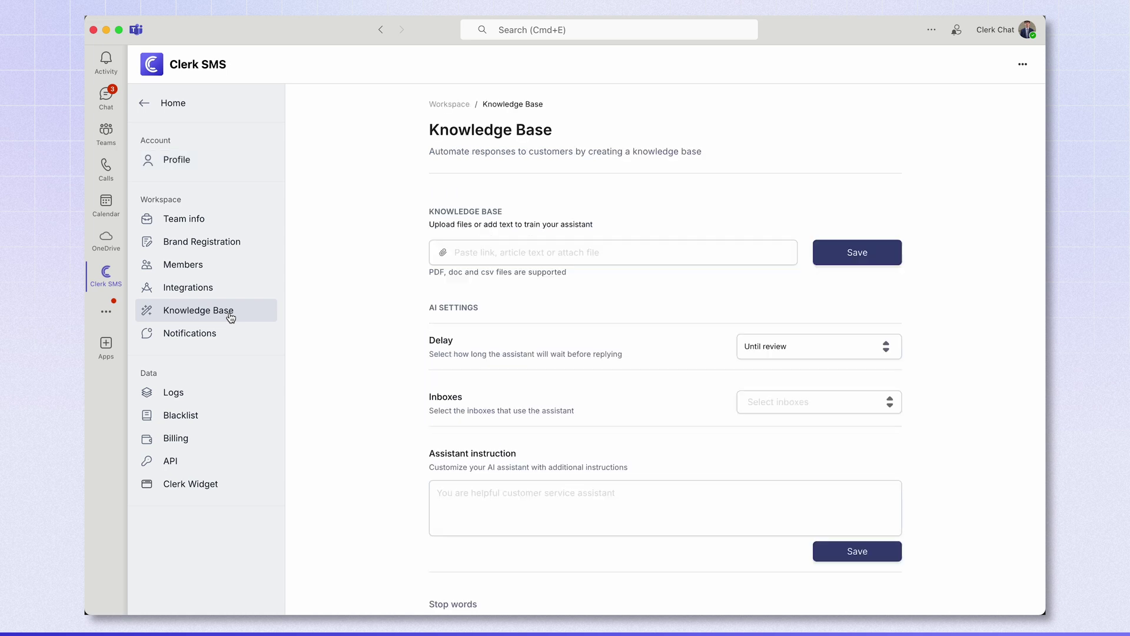
click(443, 254)
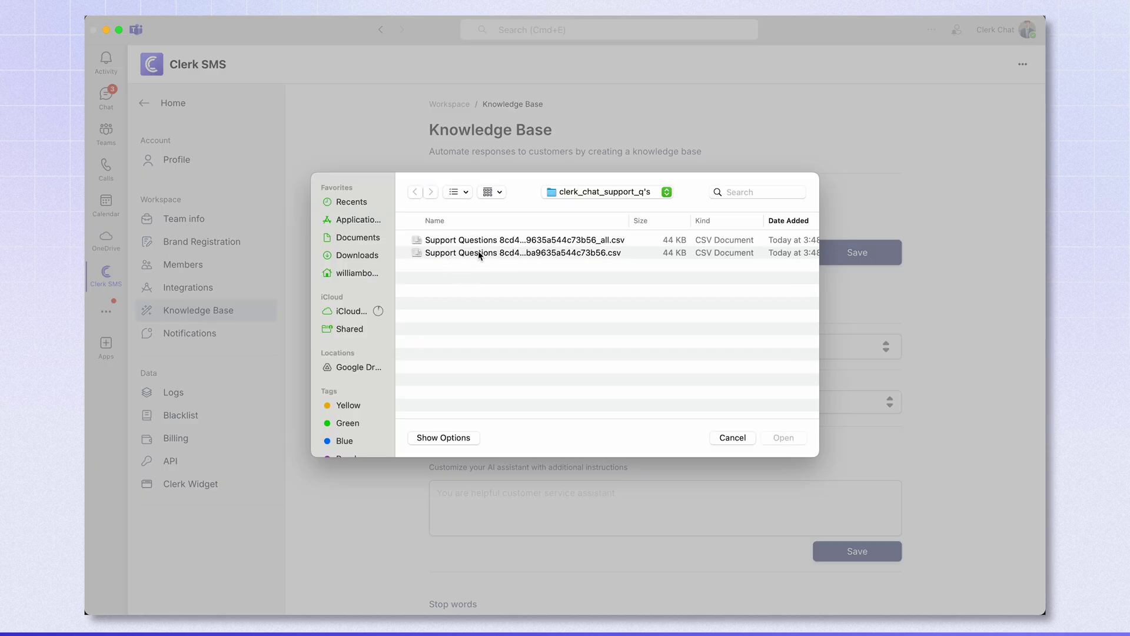
click(479, 242)
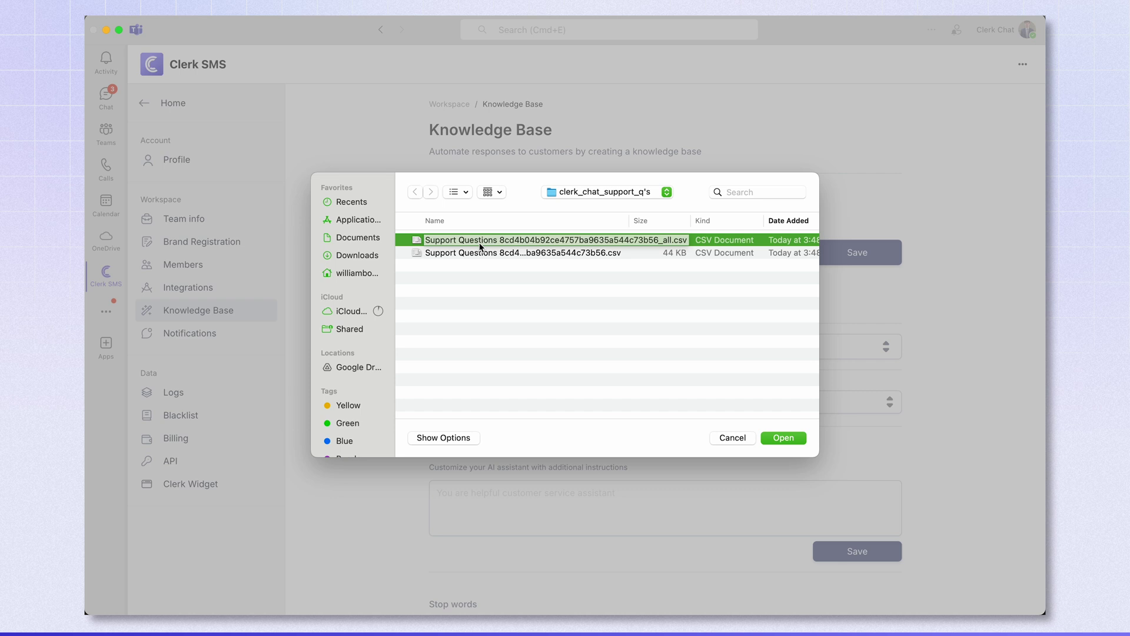
key(Return)
click(857, 251)
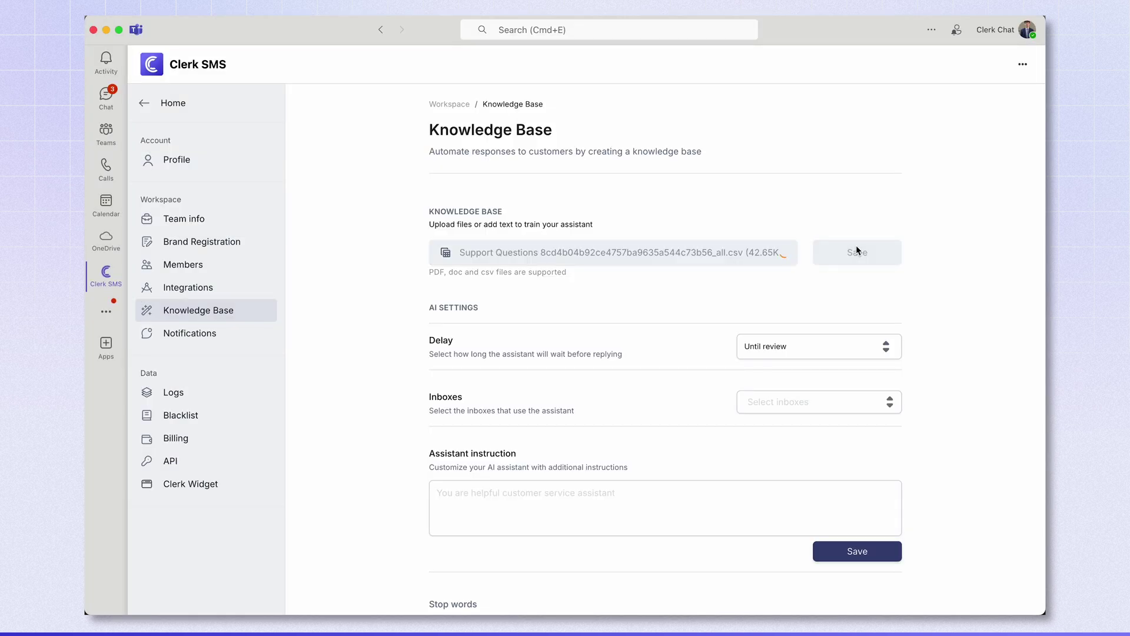
Step: Expand the knowledge materials to check the uploaded file and look over the AI settings below it
click(435, 294)
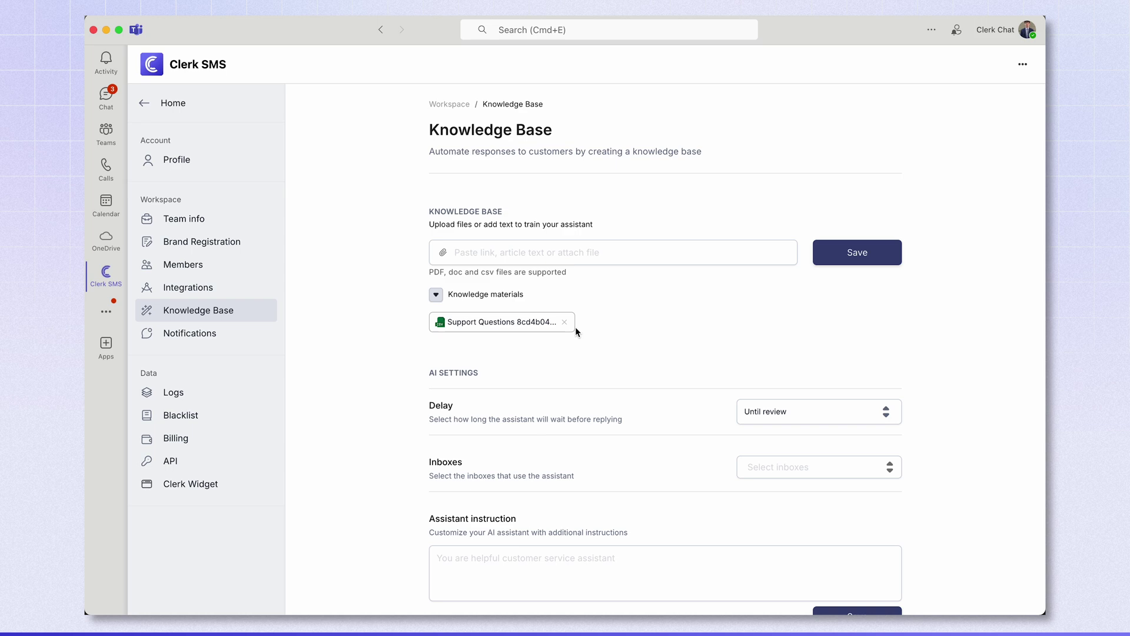
scroll(641, 353, down, 5)
scroll(661, 406, up, 5)
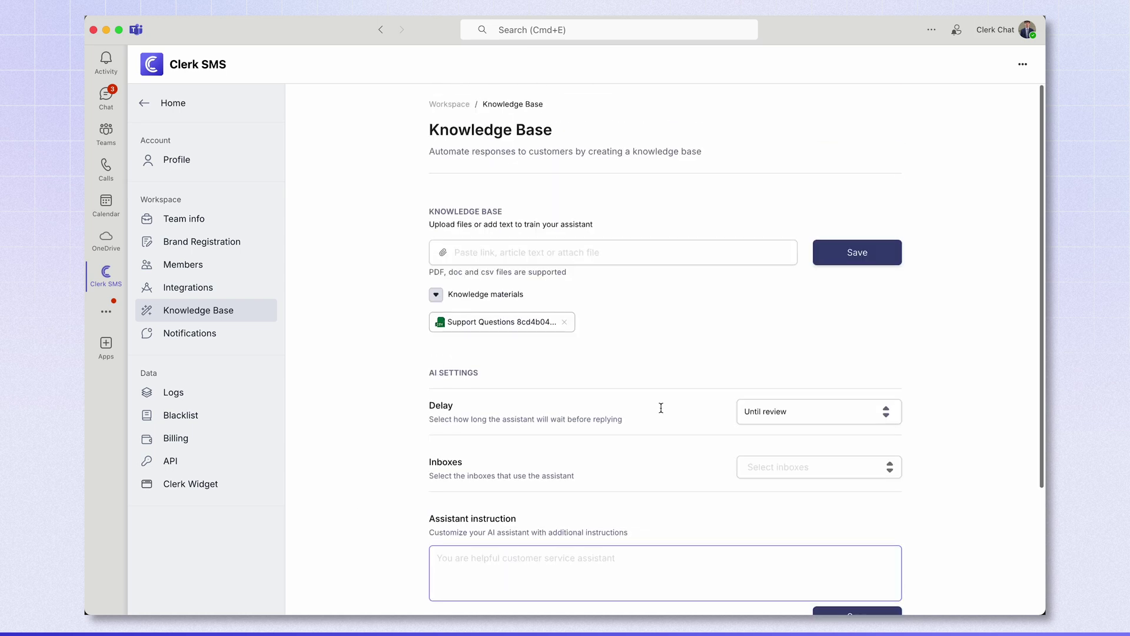
Step: Leave the settings and open the Support Line conversation in the workspace owner's inbox
click(224, 112)
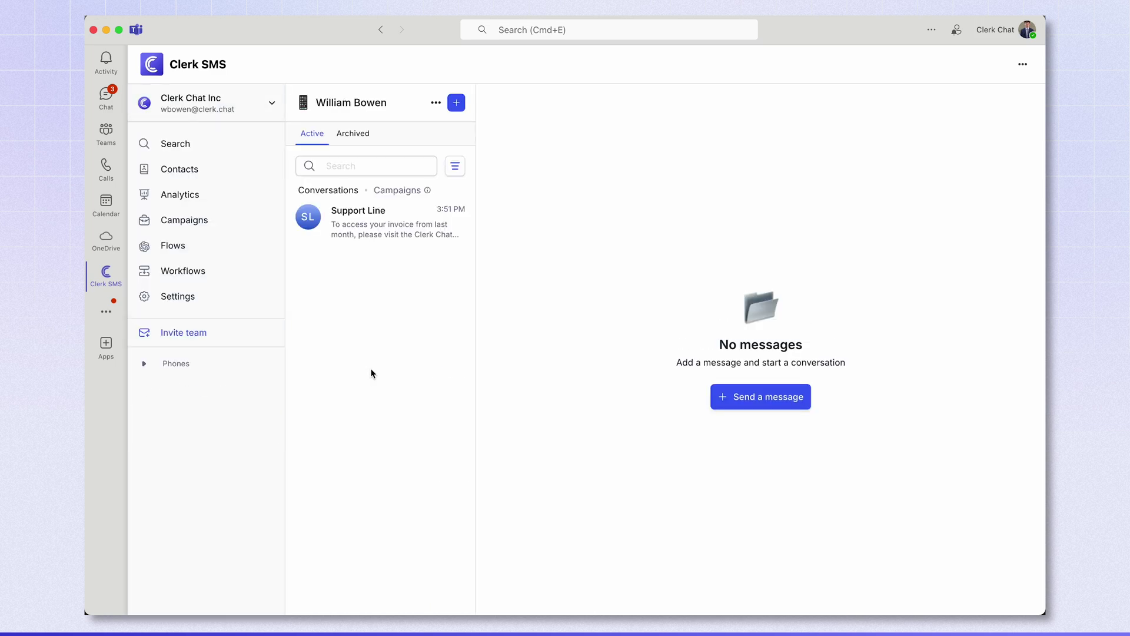
click(403, 238)
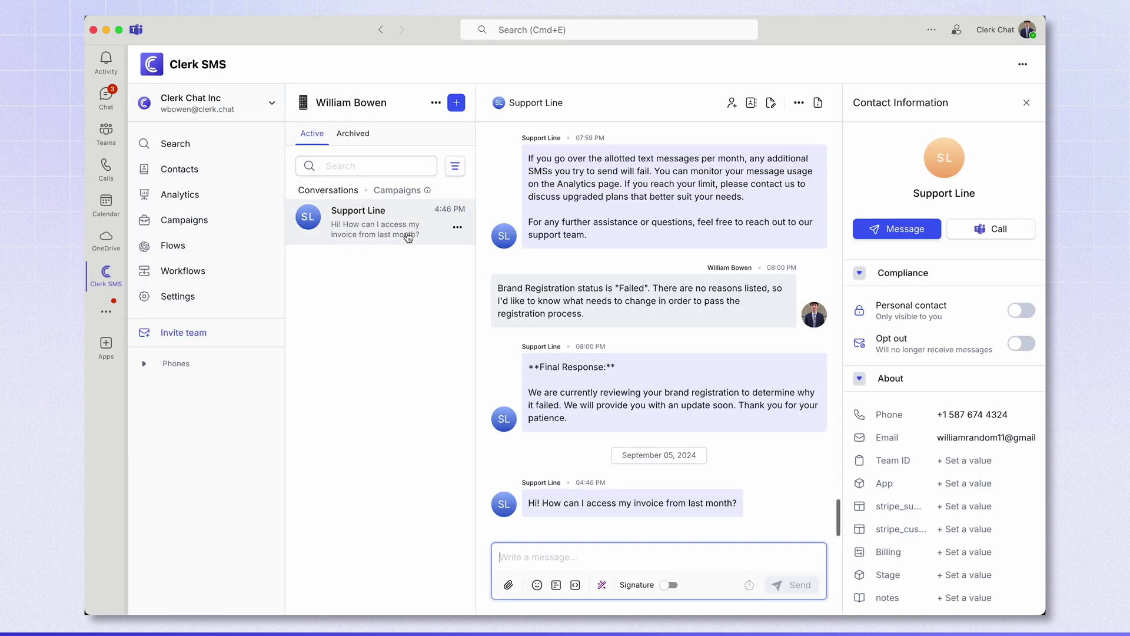